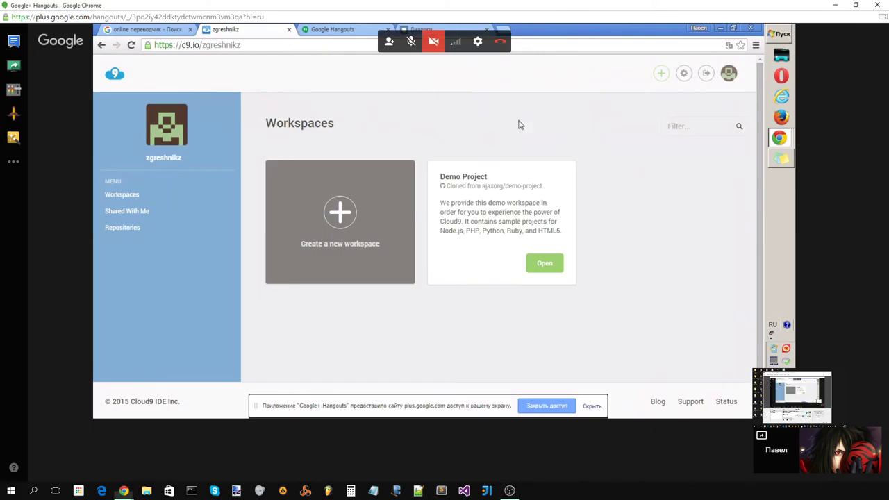
- Minimize the Hangouts video call window to show the main Hangouts chat page
click(835, 5)
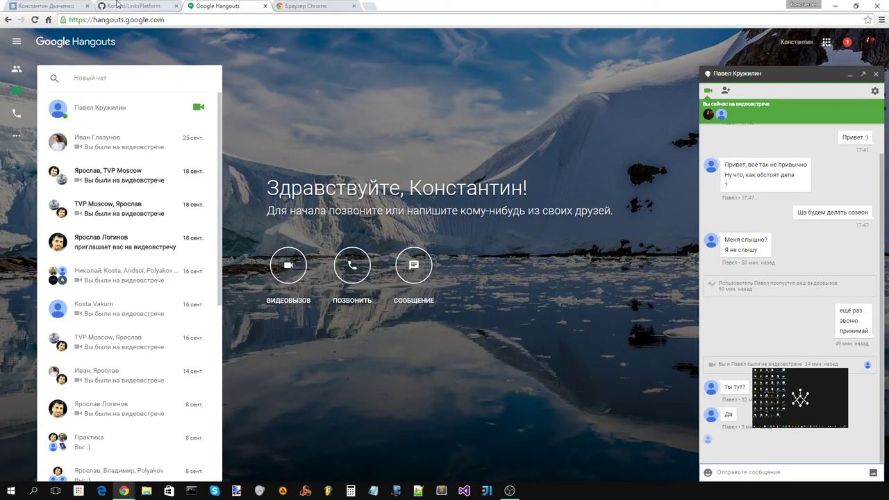
- Open the VK messages list and the contact's conversation, clearing the mistyped characters
click(45, 5)
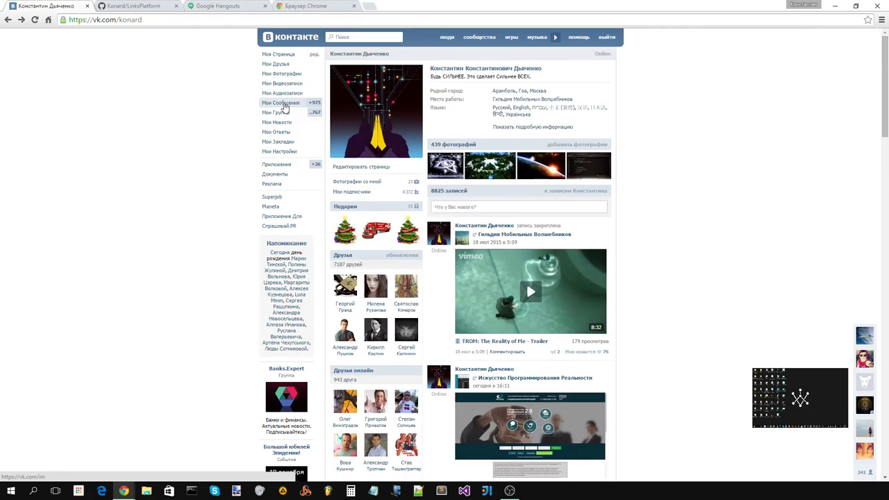
click(281, 103)
click(476, 148)
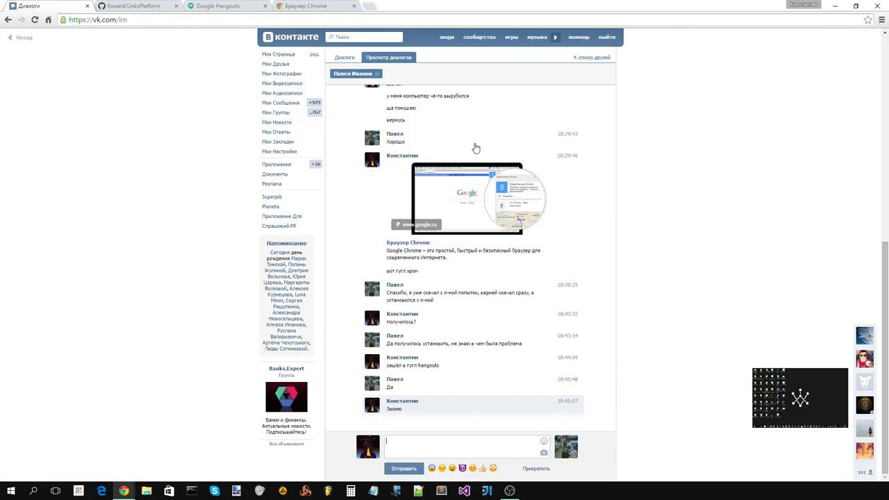
text(пше)
text(h)
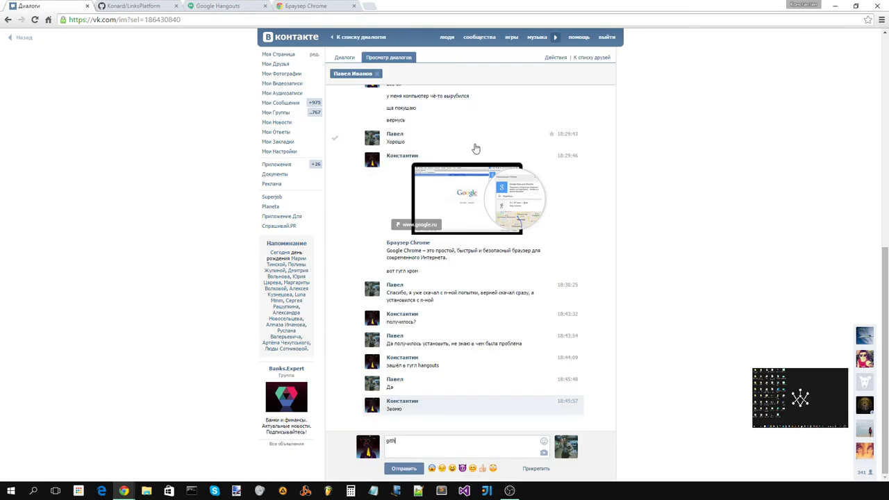
key(BackSpace)
key(BackSpace)
key(BackSpace)
key(BackSpace)
- Load the github.com site in a new browser tab
click(371, 6)
text(http)
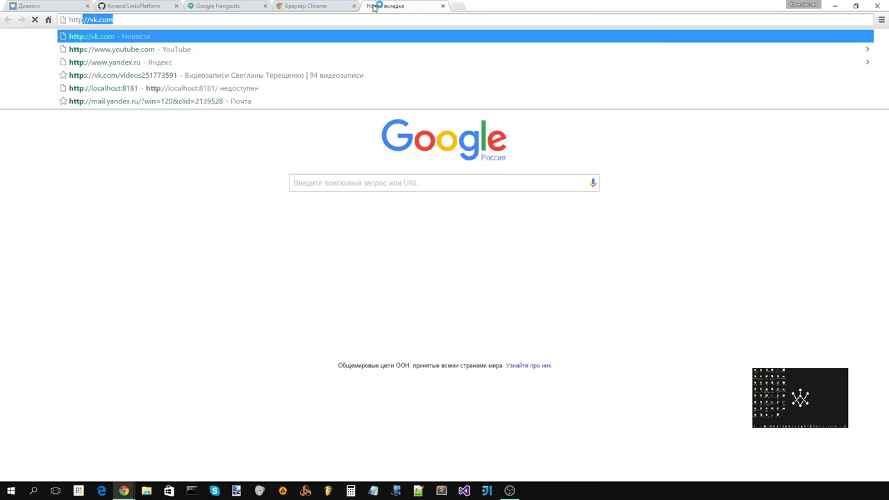
text(://gi)
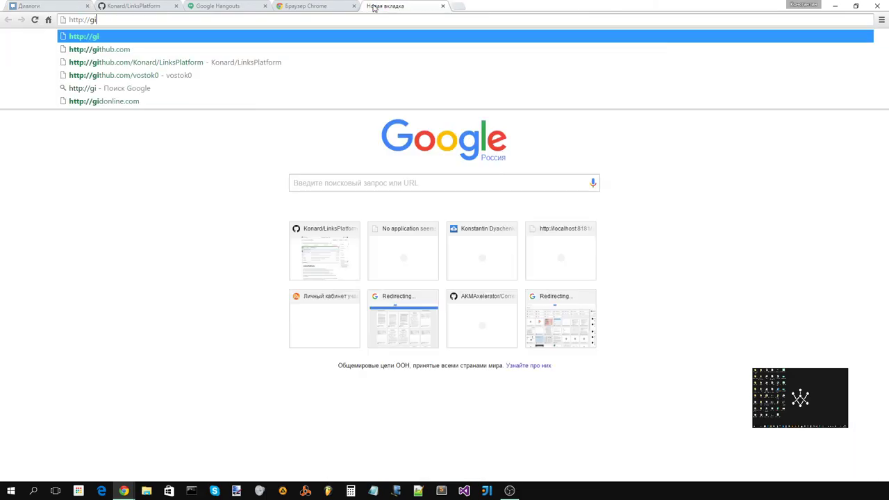
key(Down)
key(Return)
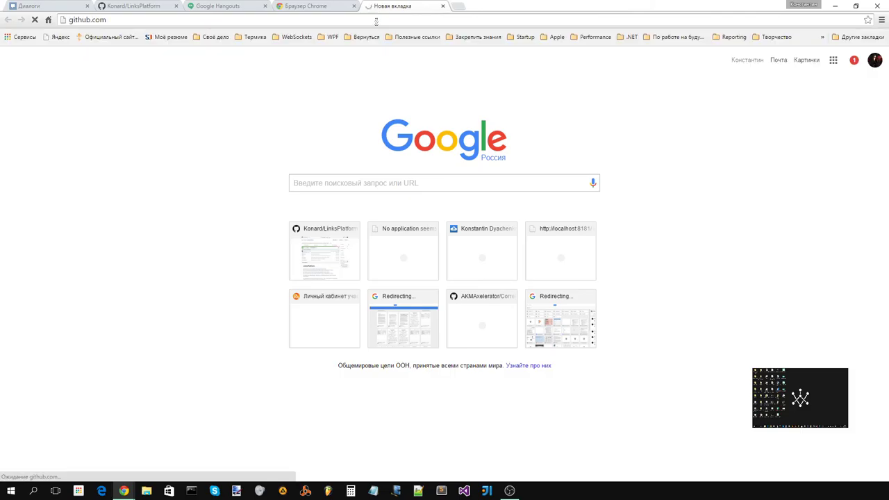
- Paste the GitHub address into the VK chat, remove its preview, and send it
click(43, 6)
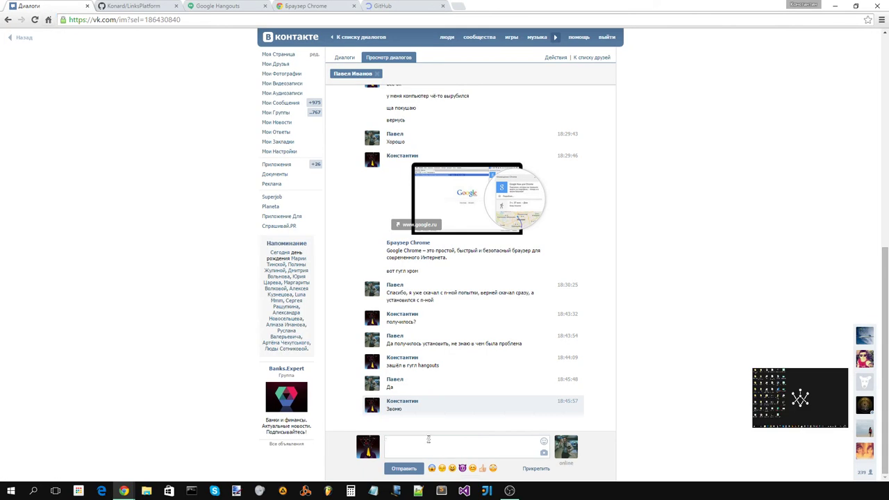
text(https://github.com/)
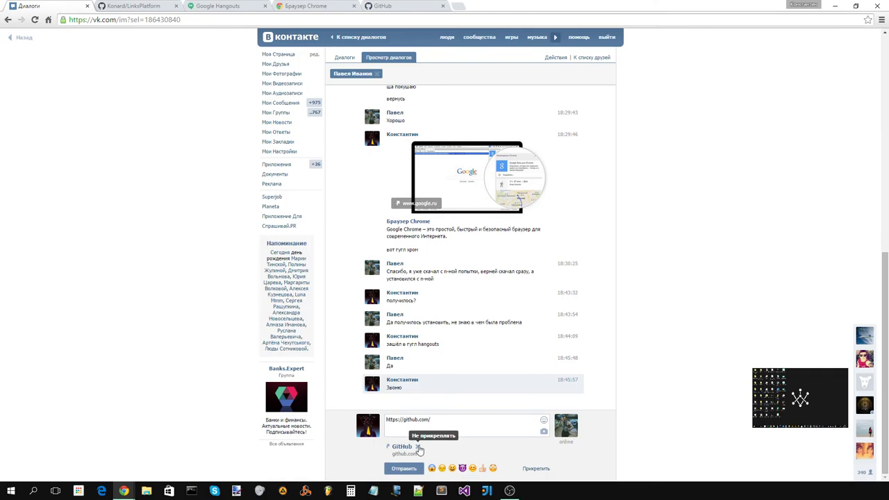
click(419, 448)
click(409, 469)
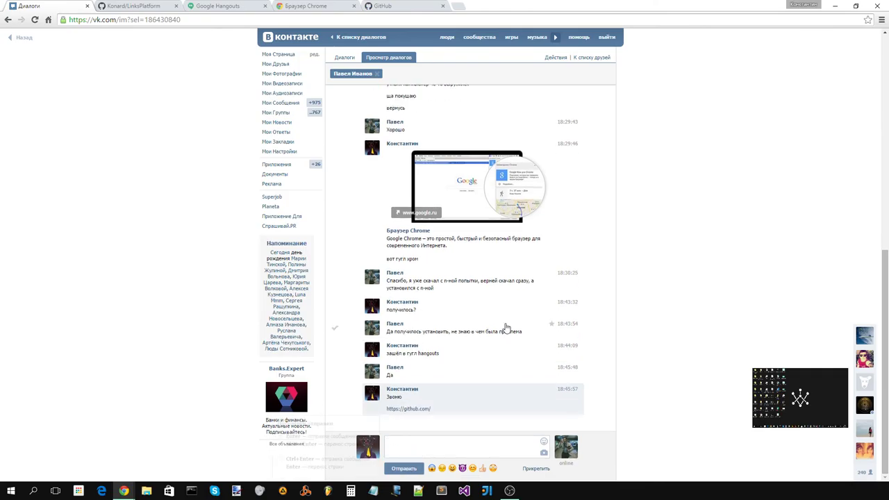
- Close the GitHub dashboard tab, show the LinksPlatform page, and minimize the browser window
click(365, 6)
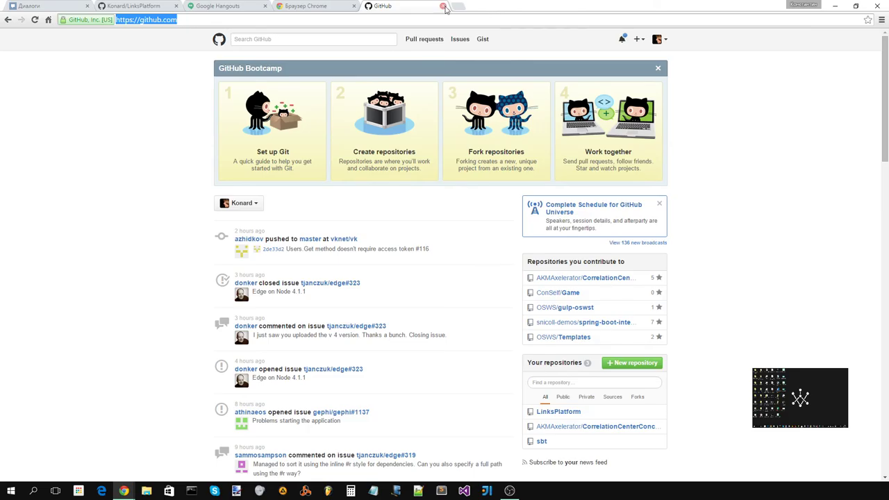
click(443, 6)
click(157, 5)
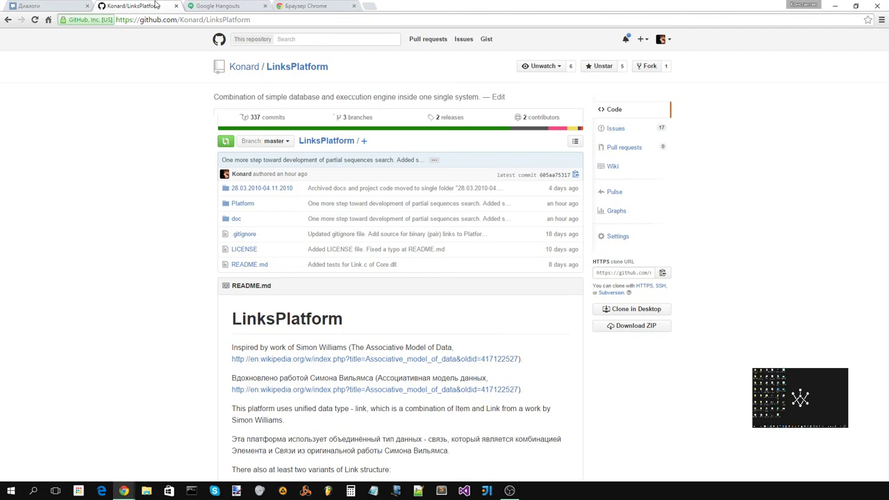
click(860, 5)
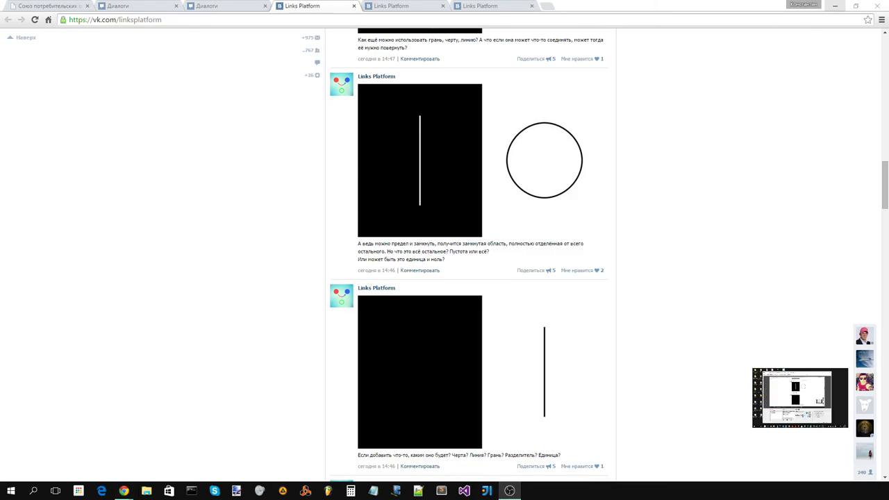
- View the second Links Platform page, then restore the Hangouts browser window
click(413, 6)
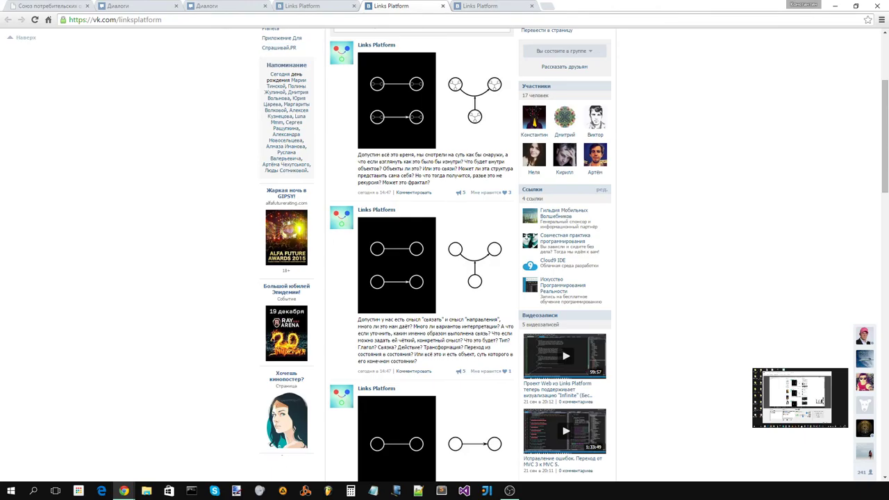
click(124, 491)
click(257, 445)
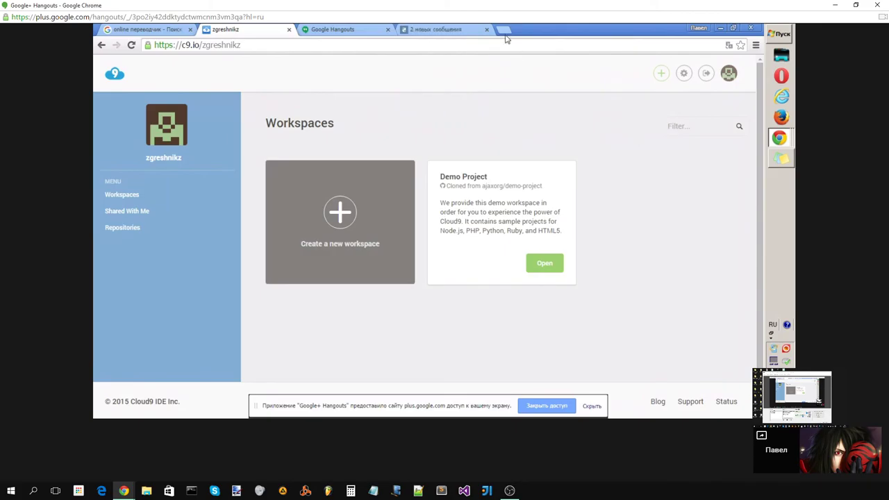
- Open the shared github.com link from the VK chat in a new tab and switch to it
click(449, 31)
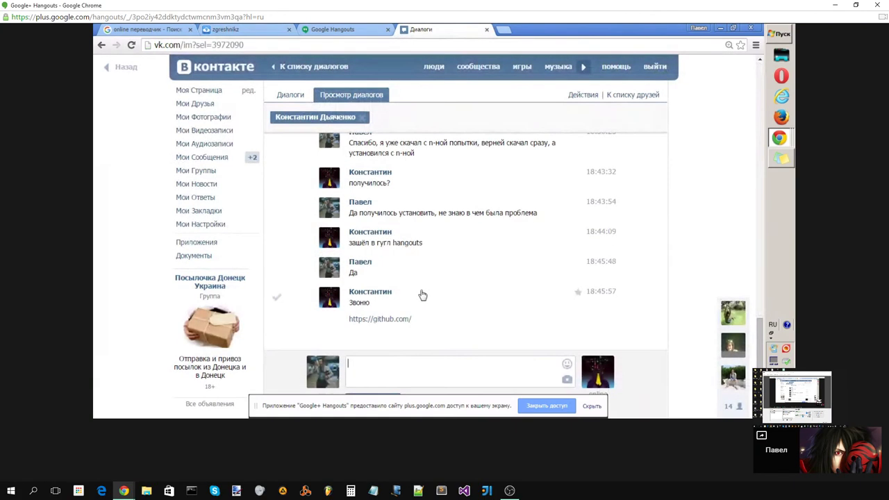
drag(415, 322, 384, 318)
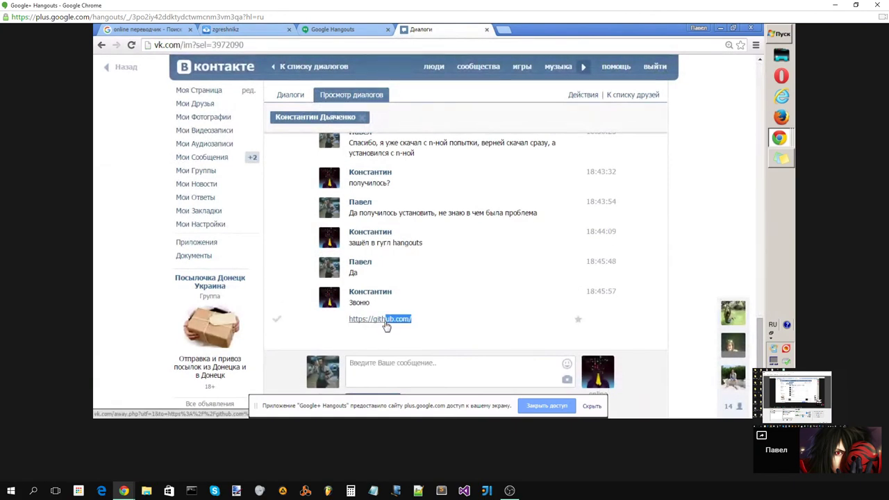
right_click(384, 318)
click(435, 325)
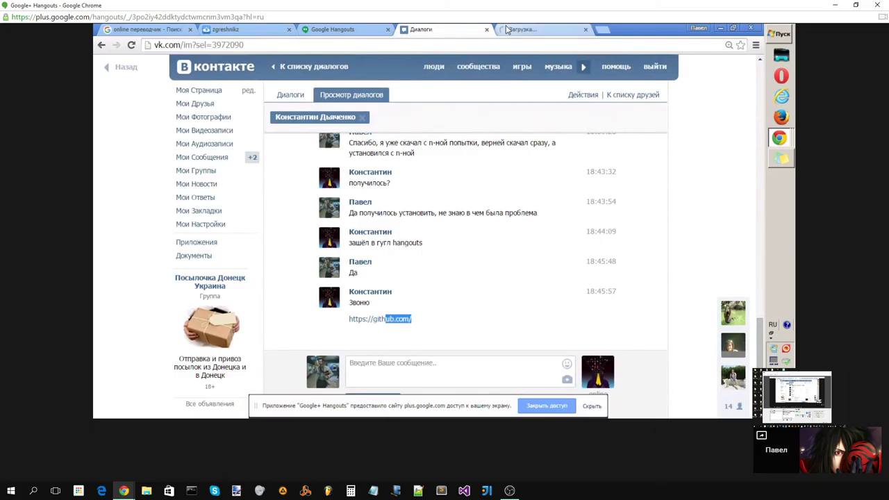
click(518, 29)
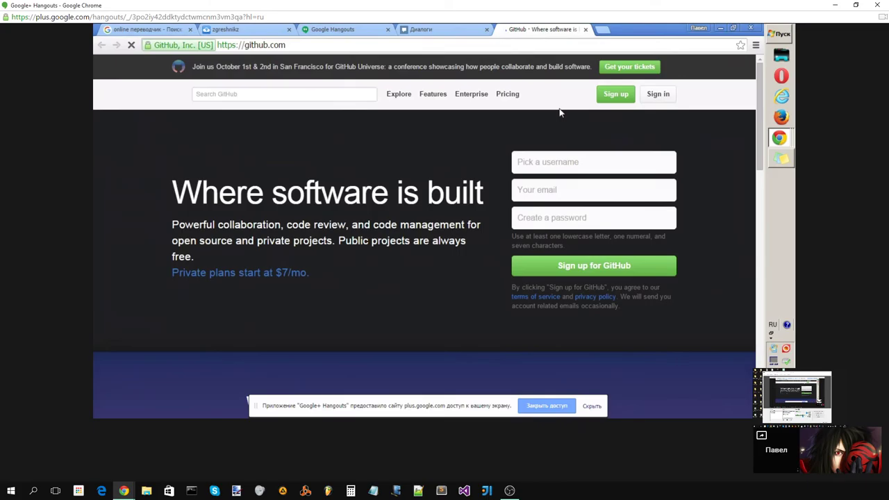
- Enter the new GitHub username after switching the keyboard layout to English
click(584, 162)
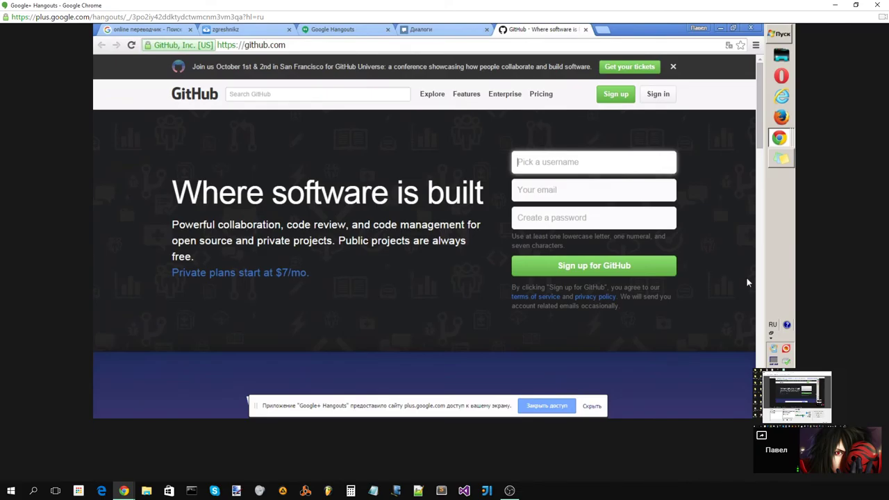
text(я)
key(BackSpace)
key(alt+shift)
text(Z)
text(Gre)
text(shni)
text(k)
text(z)
key(Tab)
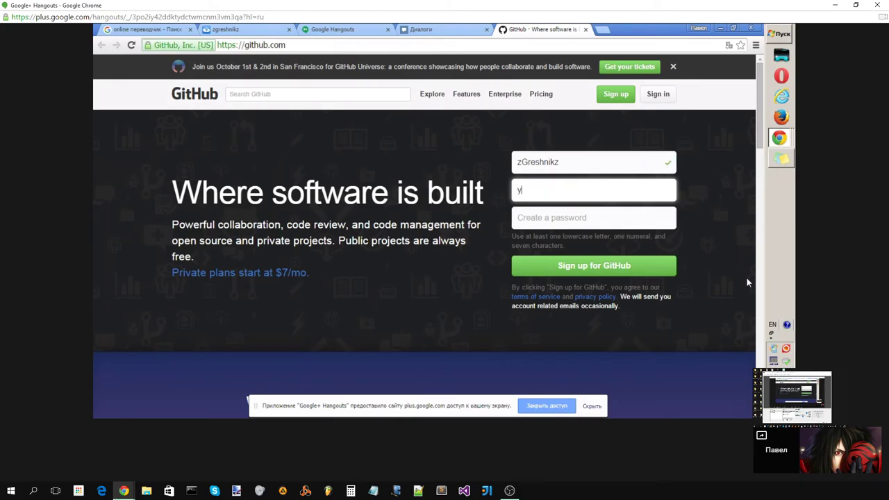
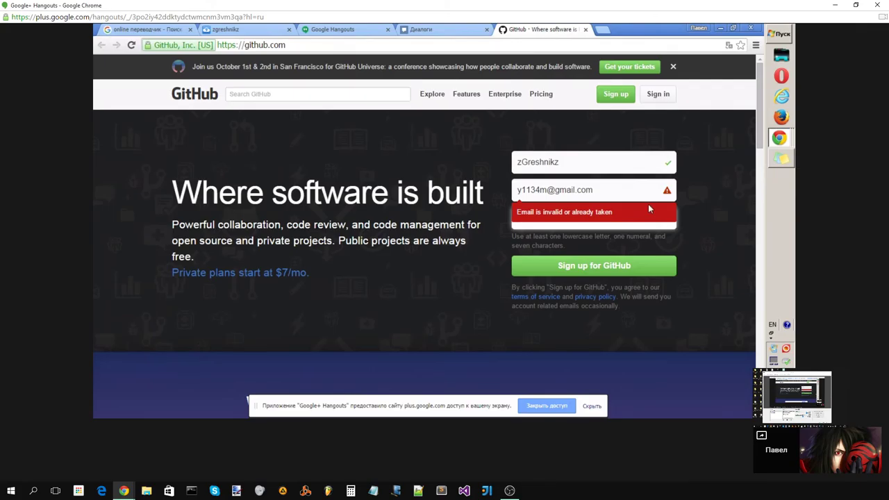
- Enter the account e-mail address, replacing the rejected Gmail address with a Yandex one
click(628, 191)
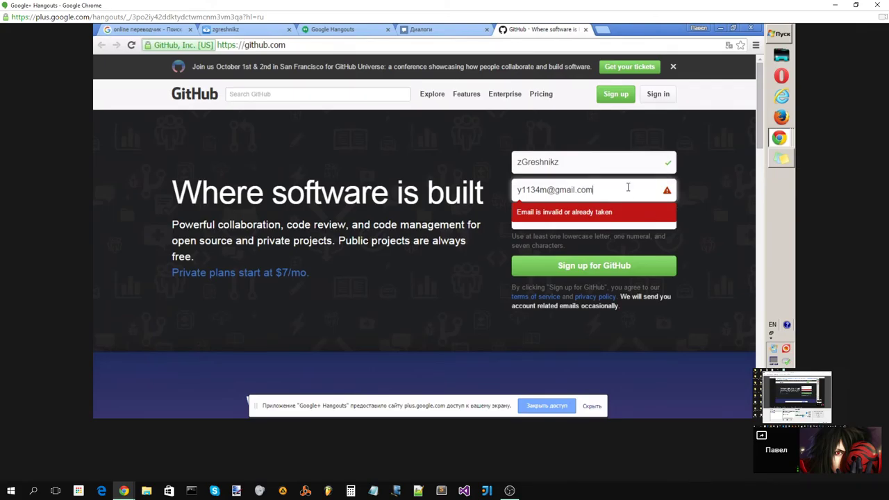
drag(628, 187, 505, 207)
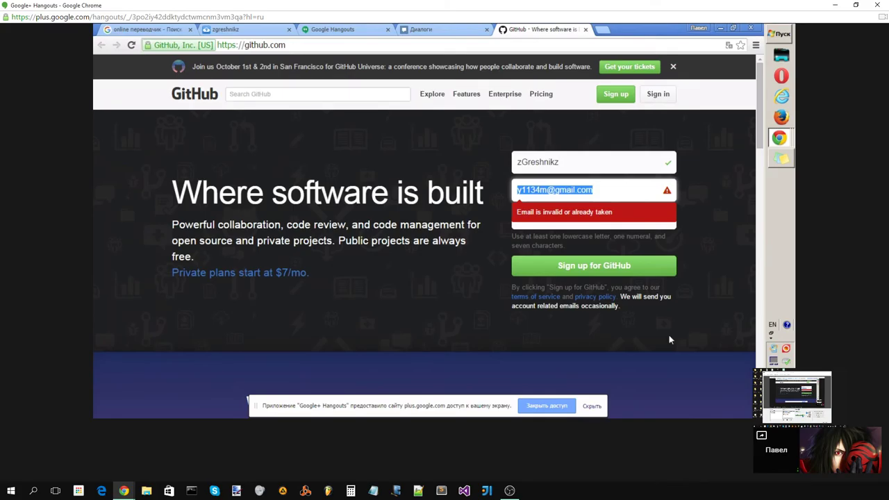
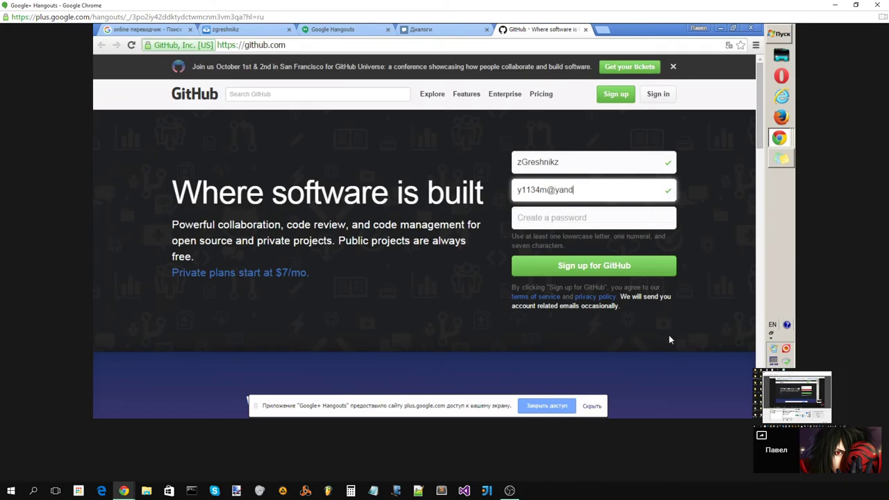
key(Tab)
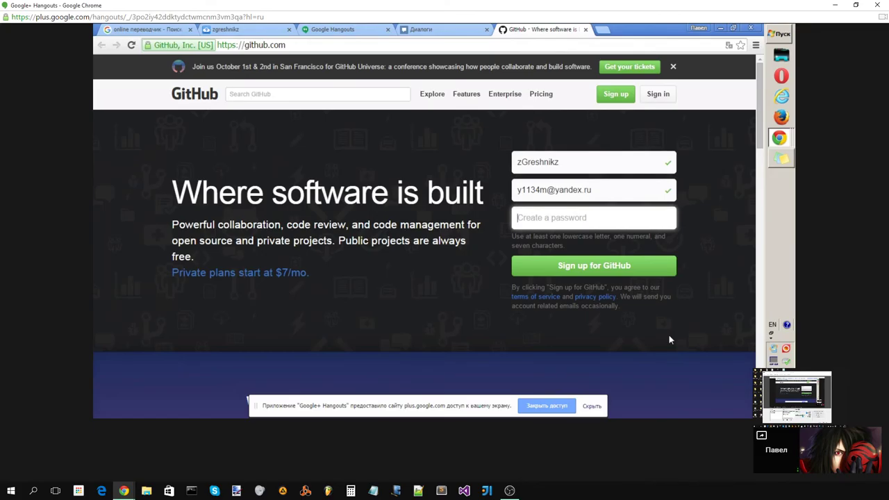
- Enter a valid account password and submit the GitHub sign-up form
text(••••••)
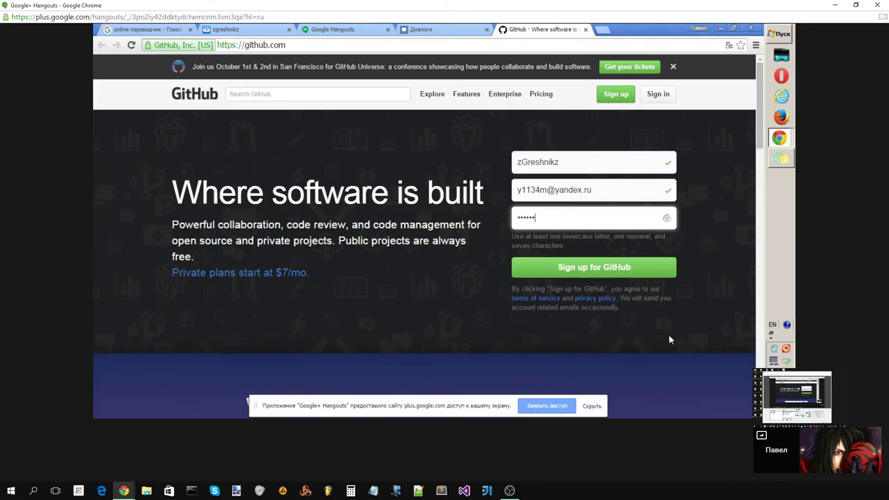
key(BackSpace)
key(BackSpace)
key(BackSpace)
key(BackSpace)
key(BackSpace)
key(BackSpace)
text(••)
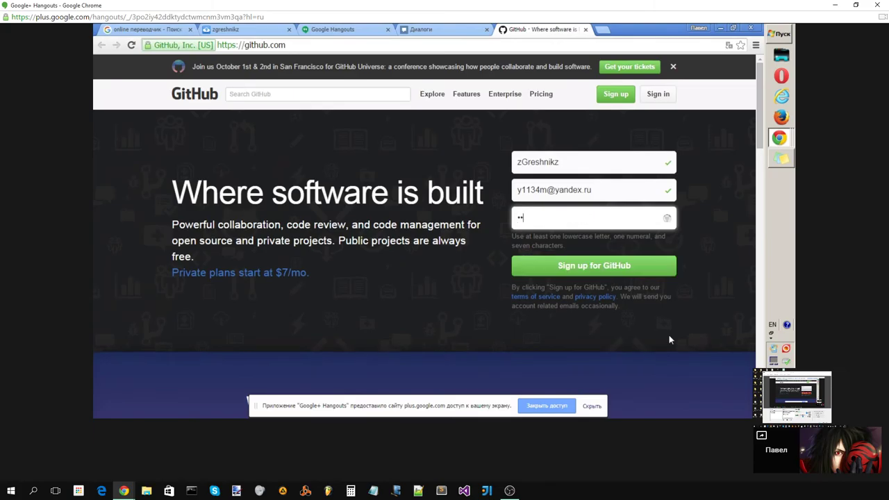
key(BackSpace)
key(BackSpace)
text(••)
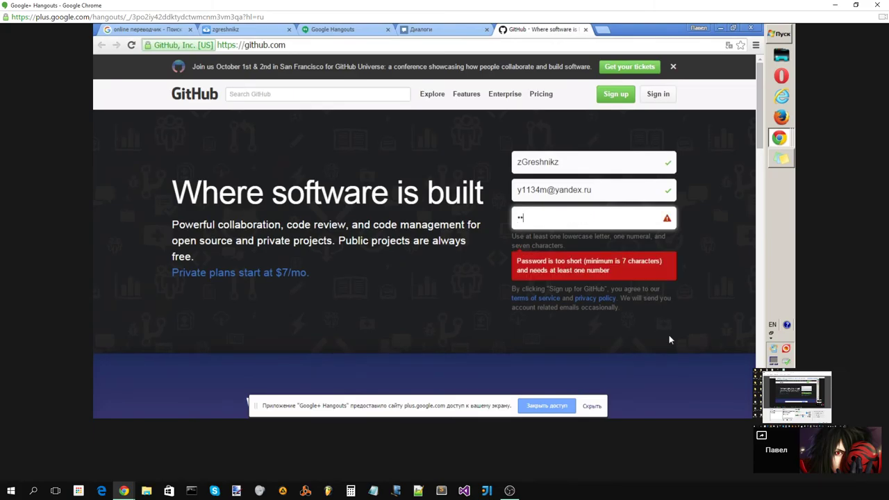
key(ctrl+v)
text(•)
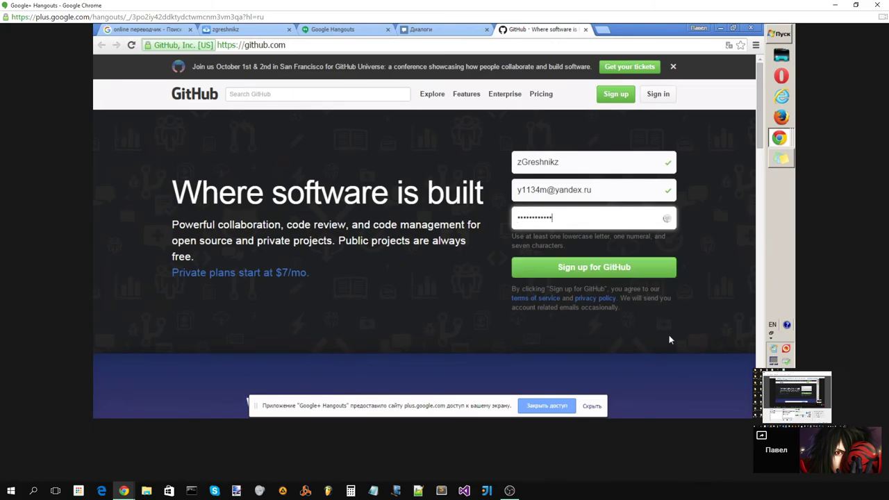
click(637, 275)
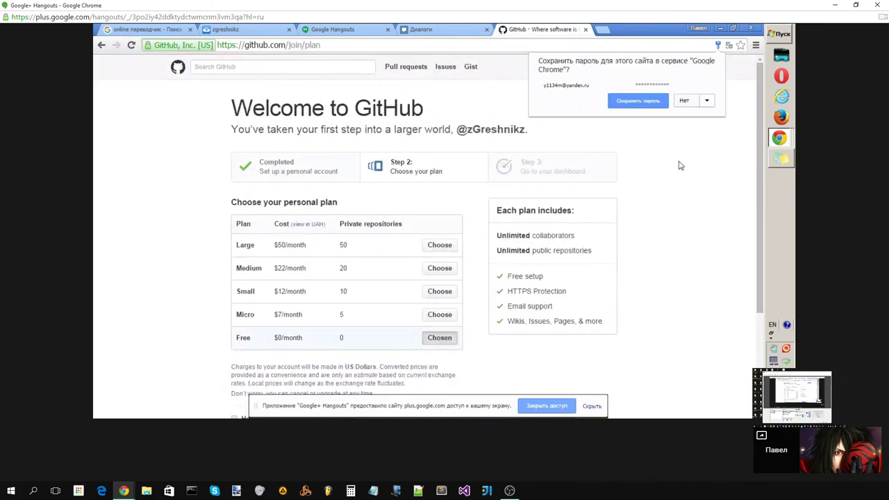
- Dismiss the save-password prompt and finish GitHub sign-up on the Free $0/month plan
click(660, 132)
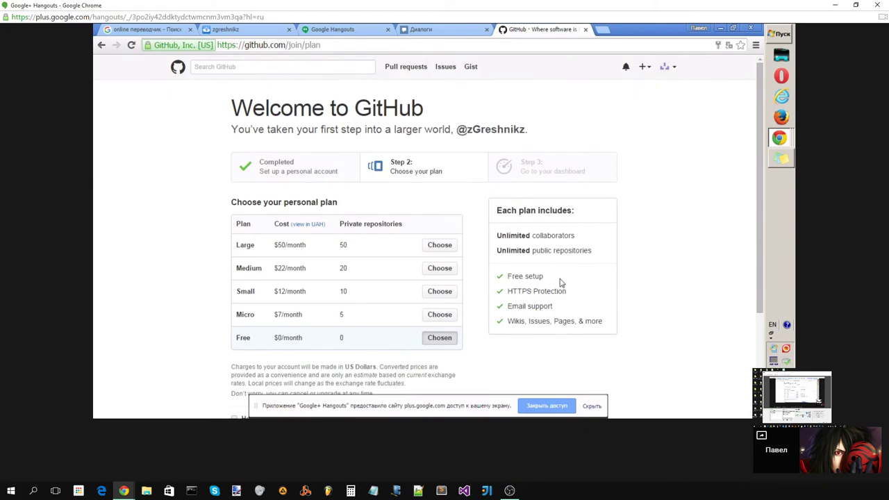
scroll(628, 236, down, 1)
scroll(628, 237, down, 3)
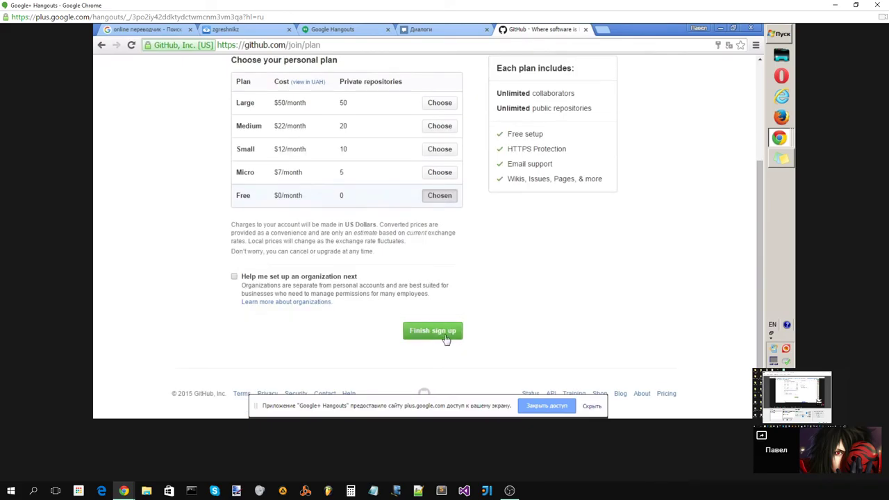
click(446, 338)
click(442, 335)
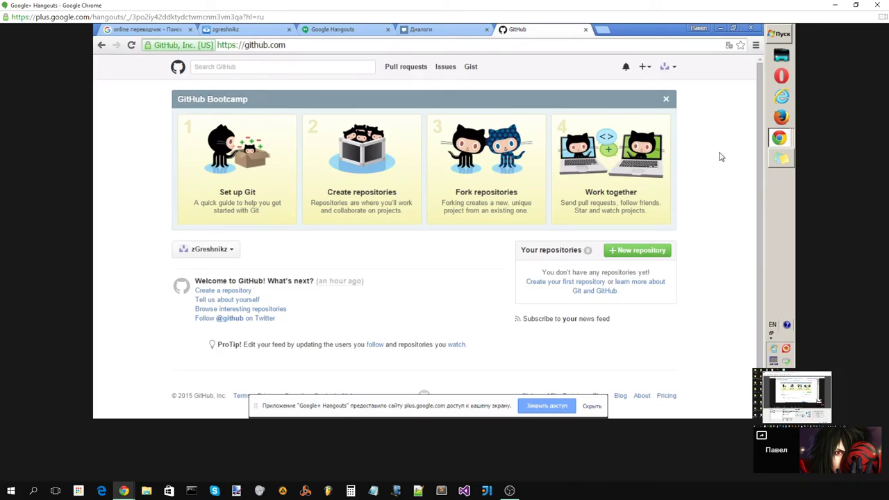
- Close the GitHub tab, switch to the Cloud9 workspaces tab and sign out of Cloud9
click(586, 30)
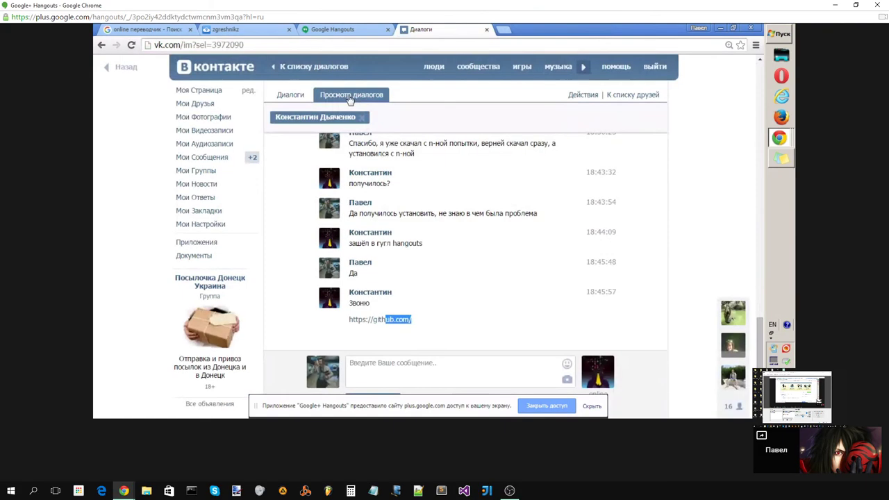
click(333, 29)
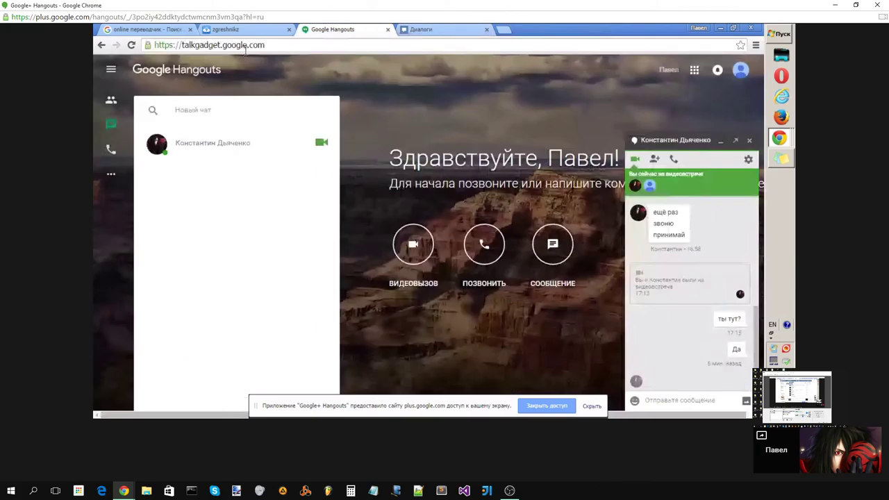
click(239, 29)
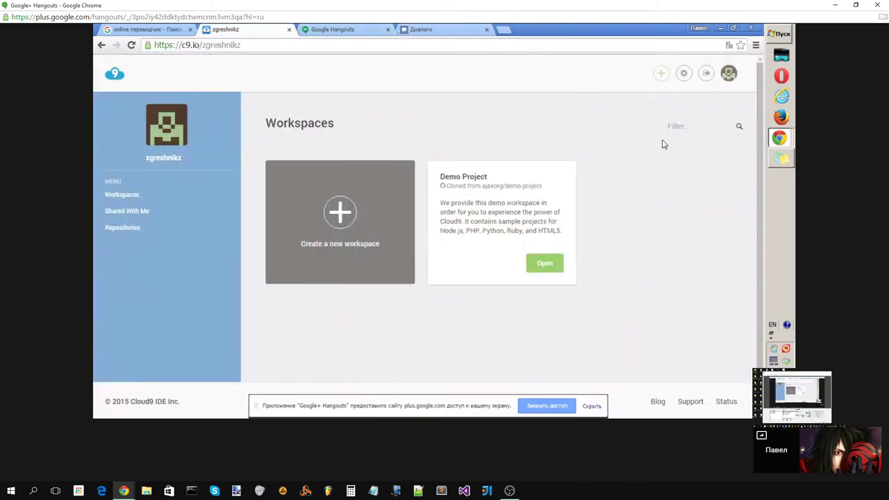
click(708, 75)
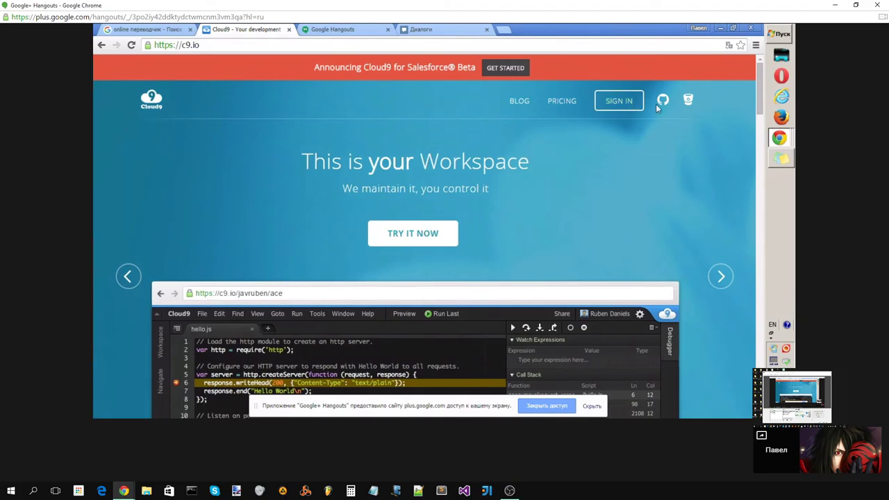
- Sign in to Cloud9 with GitHub, authorise the application, and decline page translation
click(663, 103)
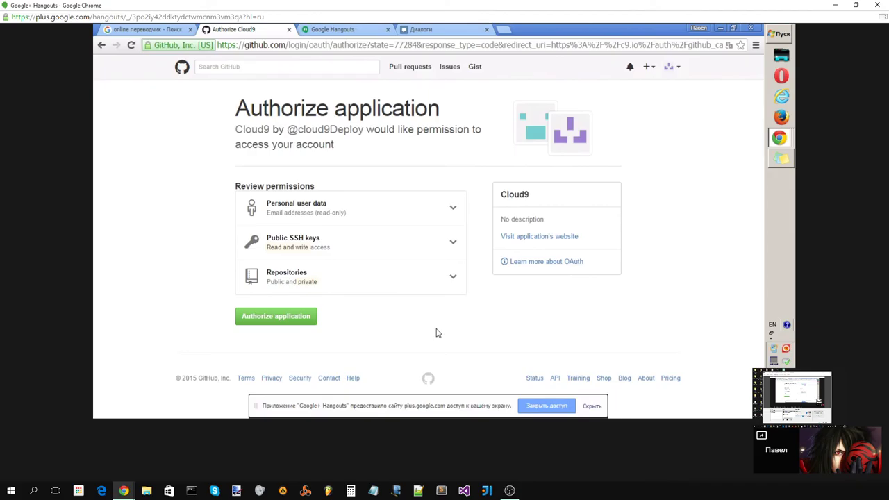
click(295, 321)
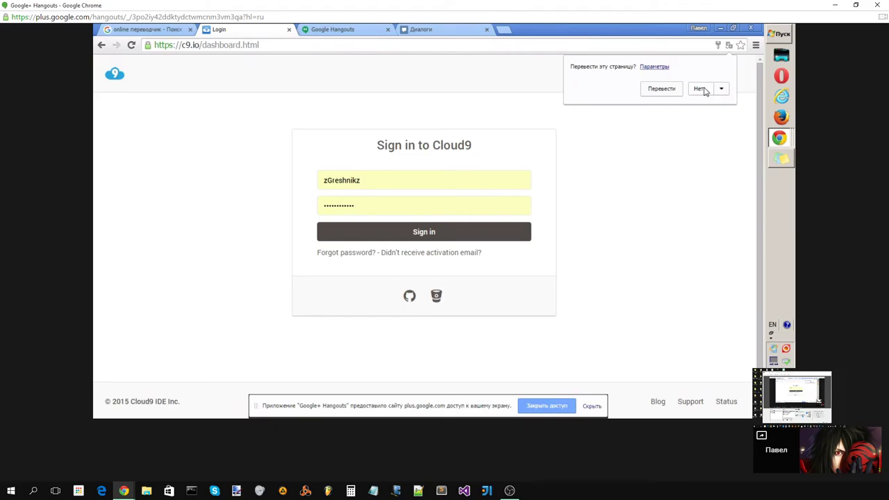
click(699, 89)
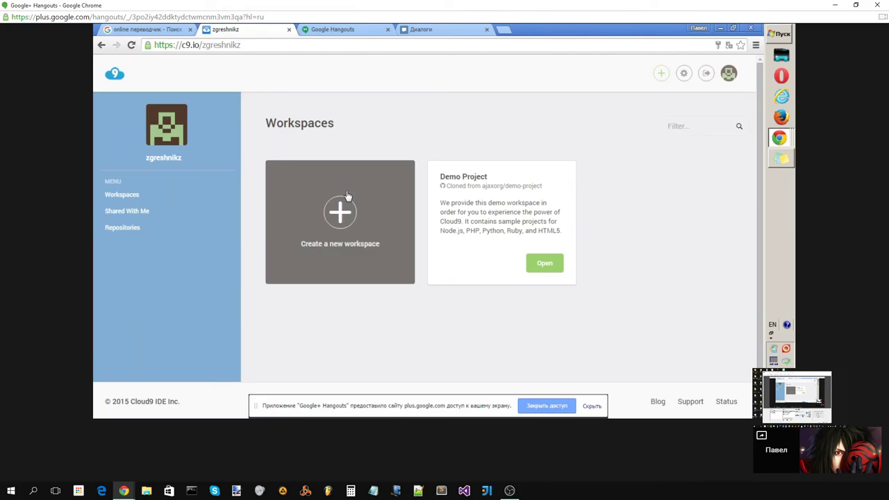
- Open the Create a new workspace form and enter the workspace name myfirstproject
click(340, 219)
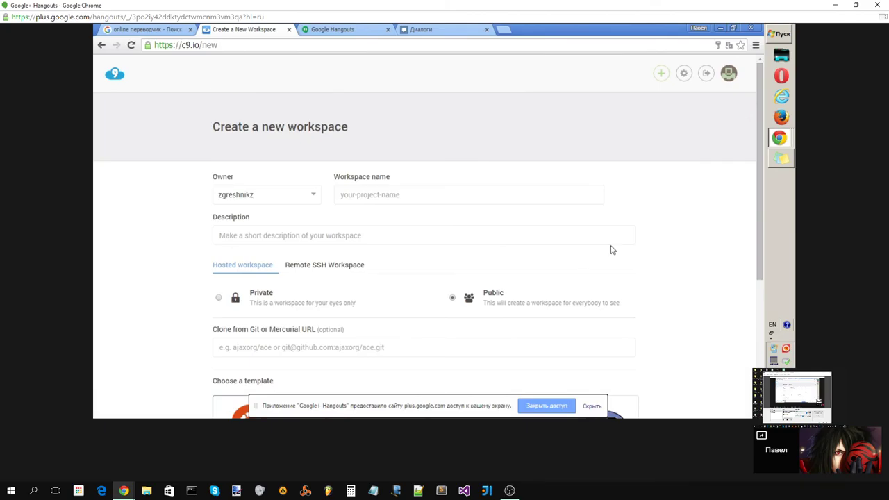
click(387, 196)
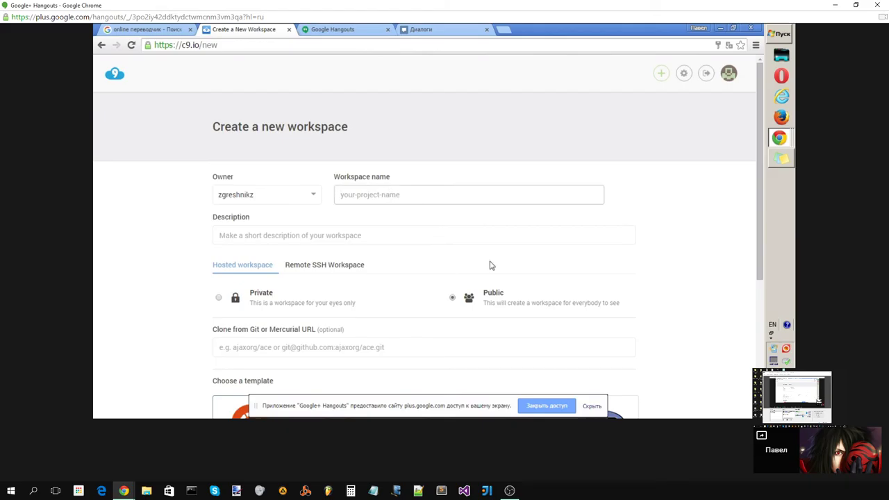
text(MyFi)
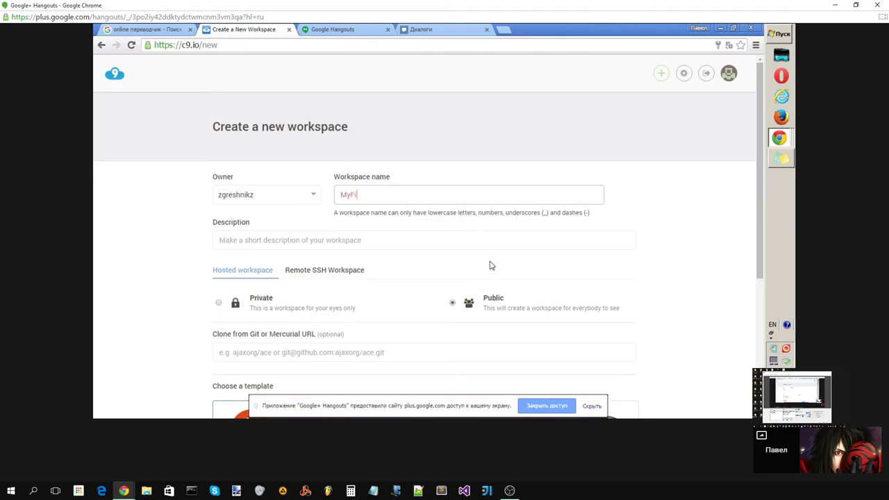
text(rstProject)
drag(406, 196, 339, 198)
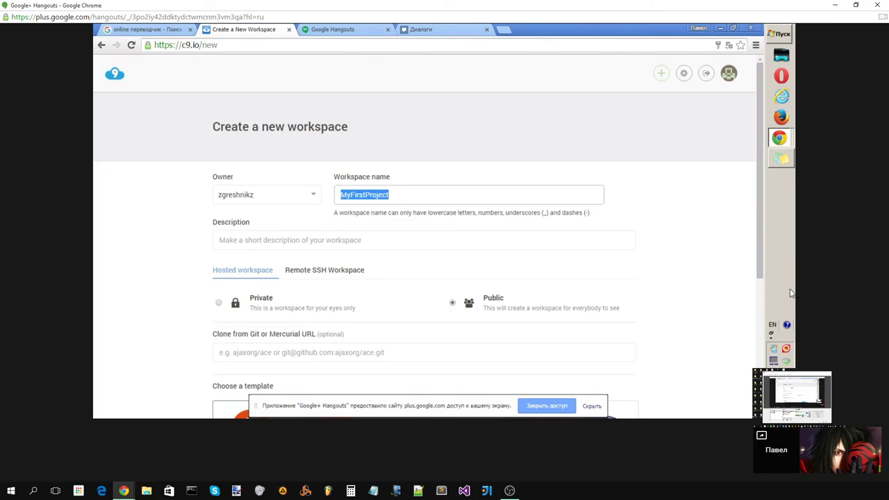
text(M)
key(BackSpace)
text(m)
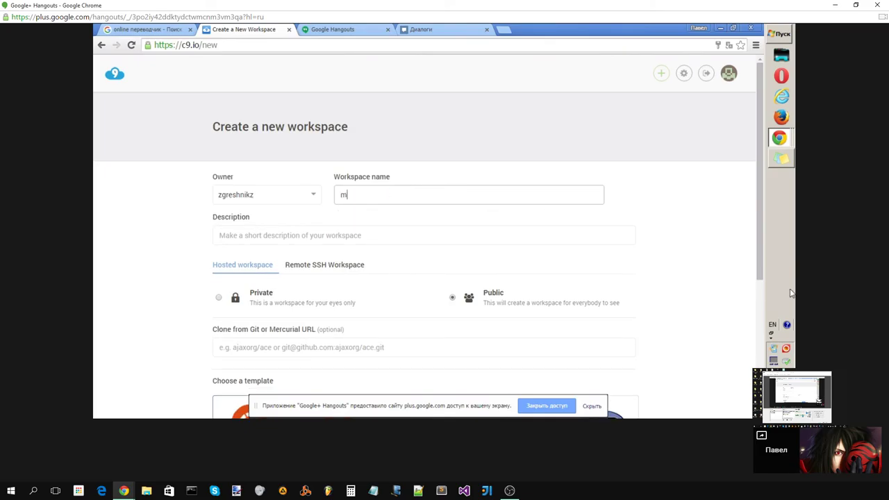
text(y)
text(f)
text(rc)
text(t)
text(p)
text(roje)
text(ct)
scroll(387, 254, down, 1)
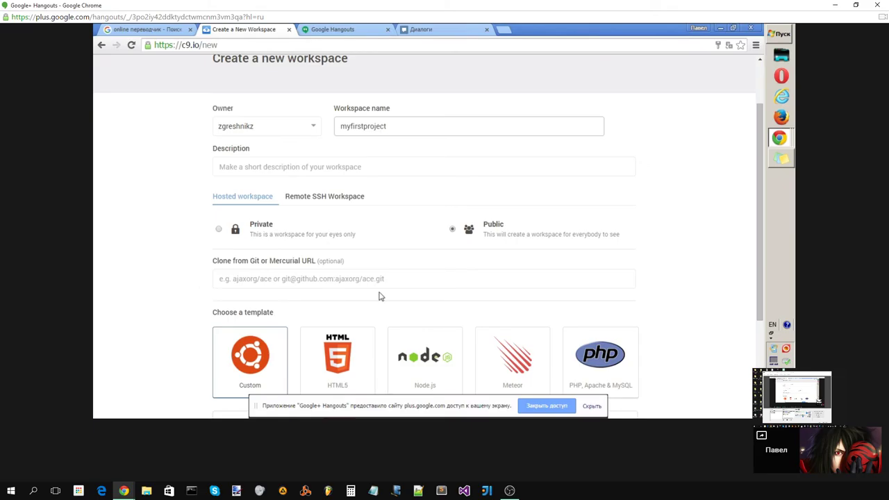
- Choose the C++ template, create the myfirstproject workspace, and hide the screen-sharing notice
scroll(163, 309, down, 2)
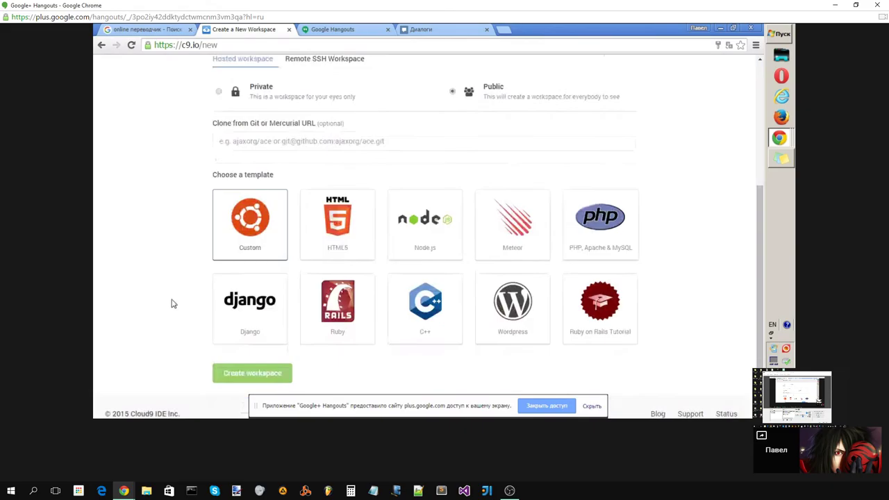
scroll(176, 297, down, 1)
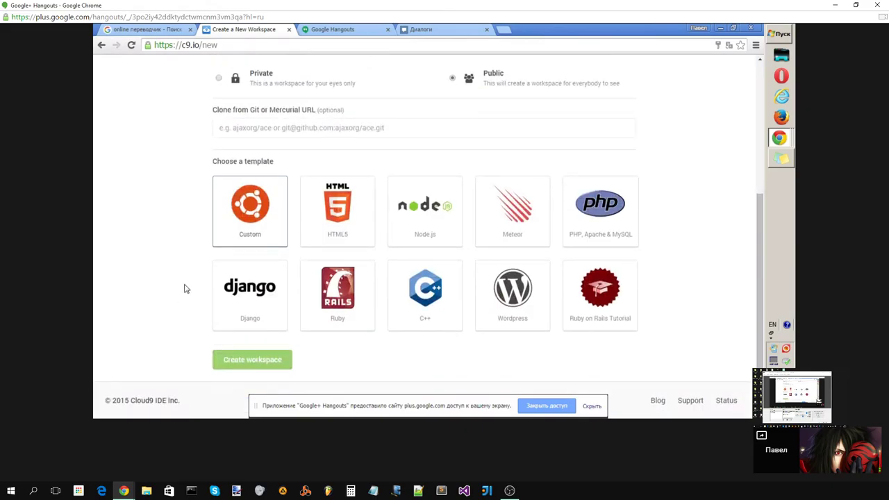
click(425, 299)
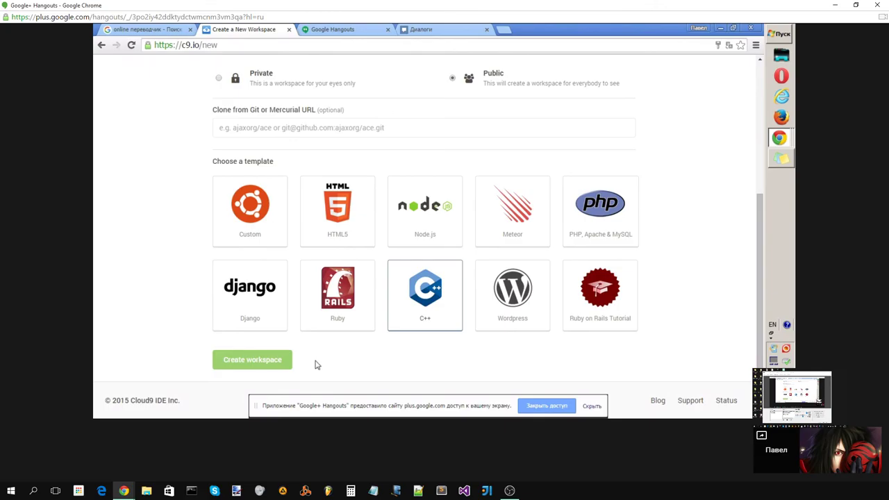
click(283, 368)
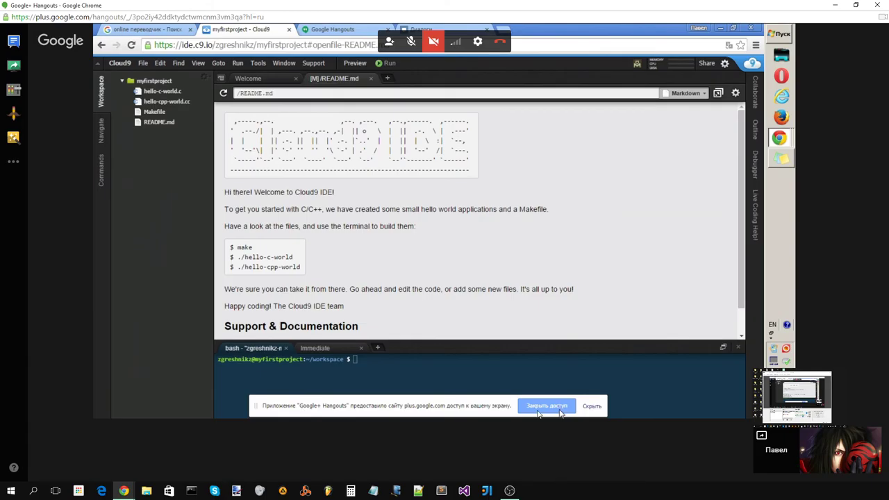
click(592, 407)
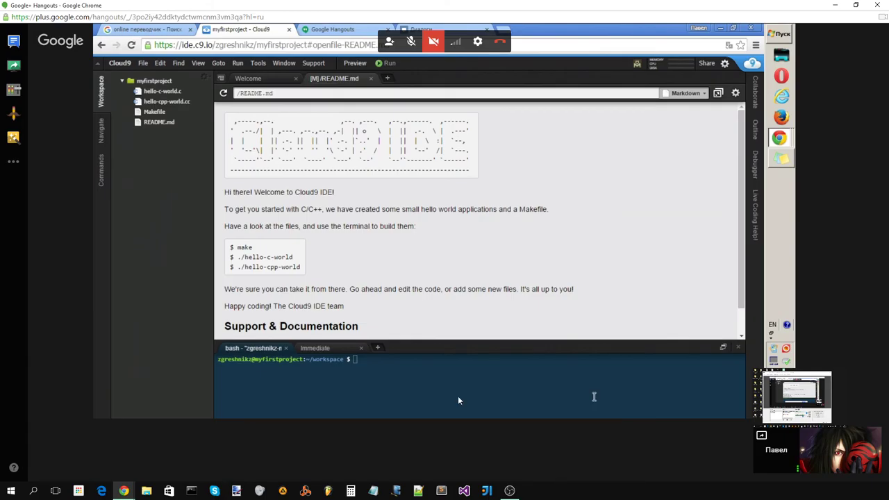